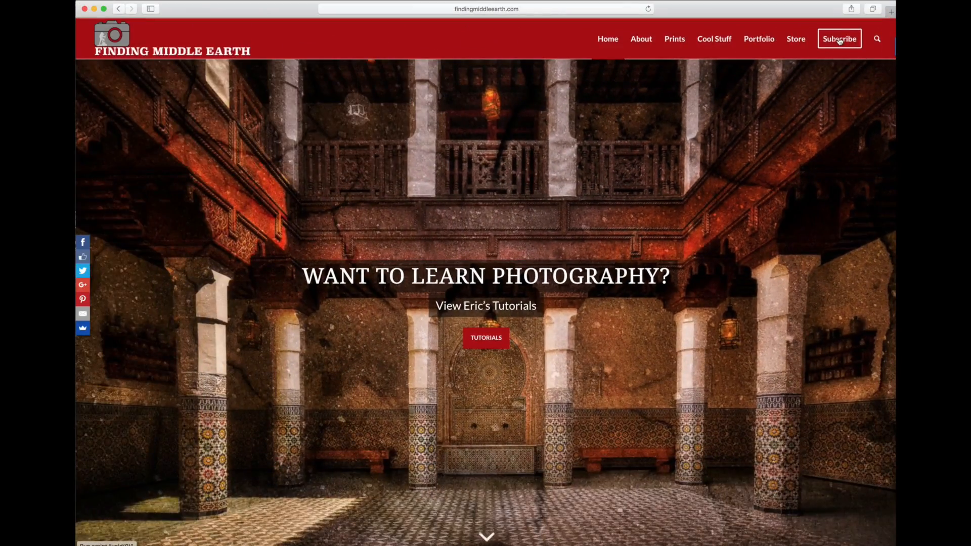
Open the website's subscription form, enter the e-mail address and request the free video.
left_click(839, 41)
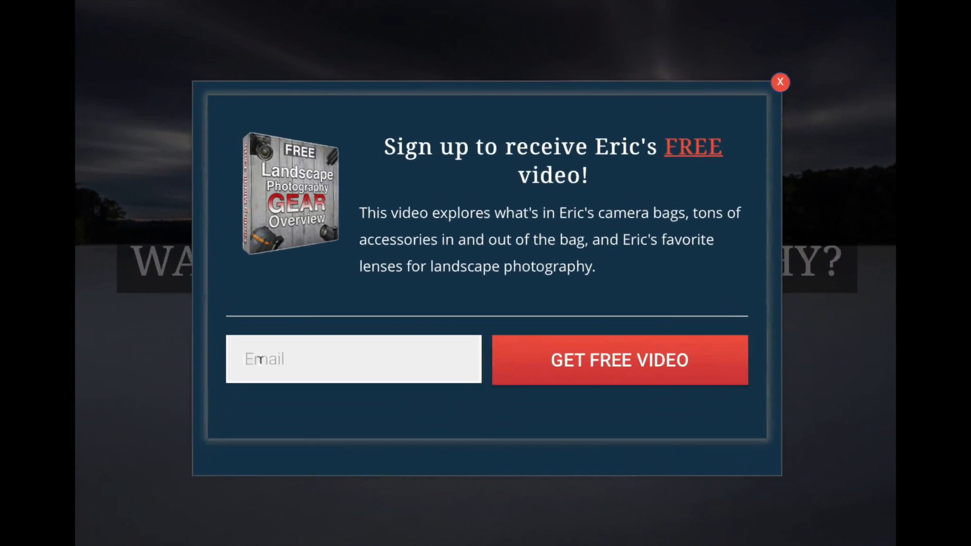
left_click(260, 361)
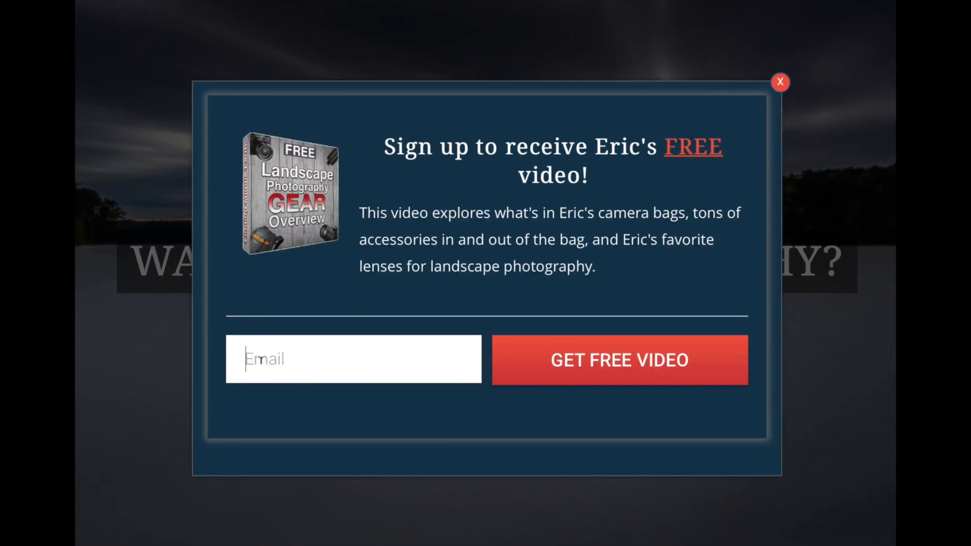
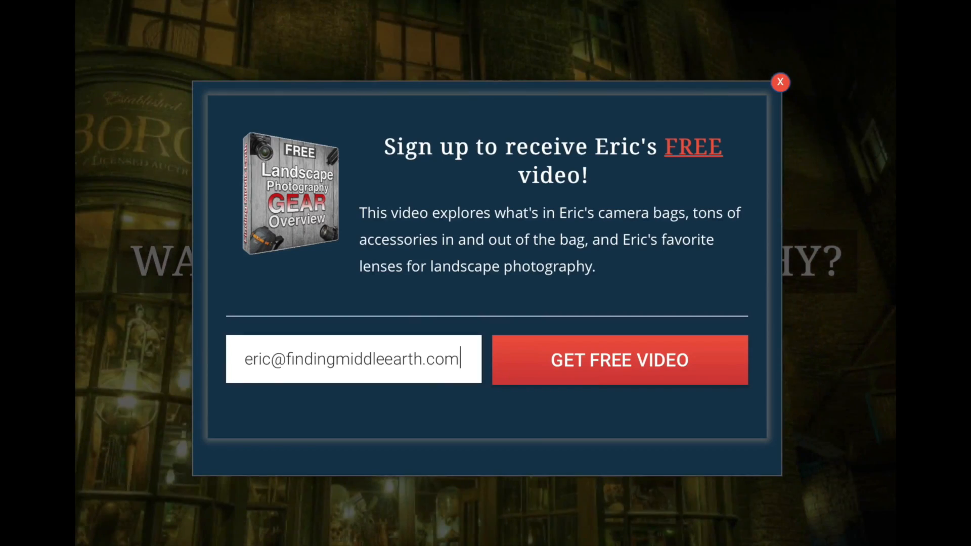
left_click(575, 367)
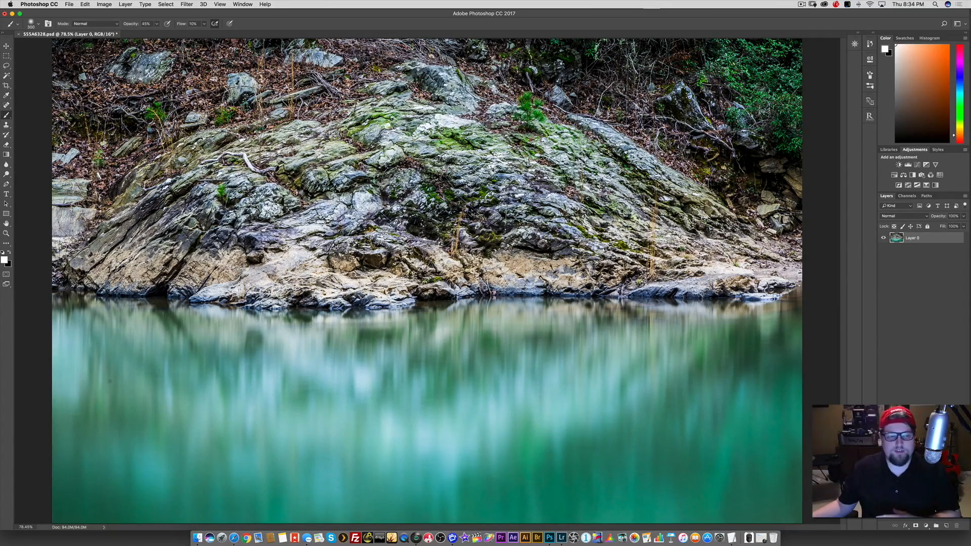
Remove the dark spot in the water near the photo's left side with the Spot Healing Brush.
scroll(256, 337, "up", 6)
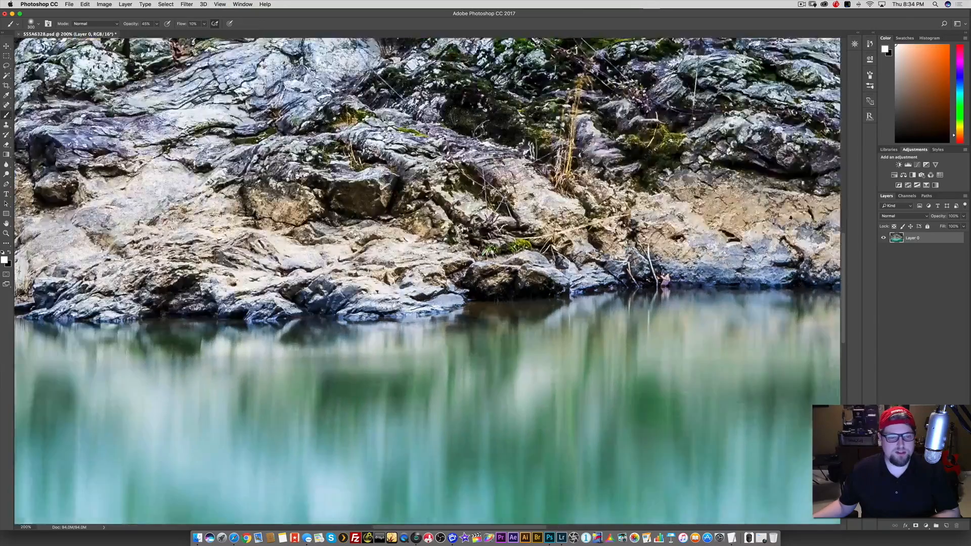
left_click_drag(238, 364, 451, 284)
key("super+equal")
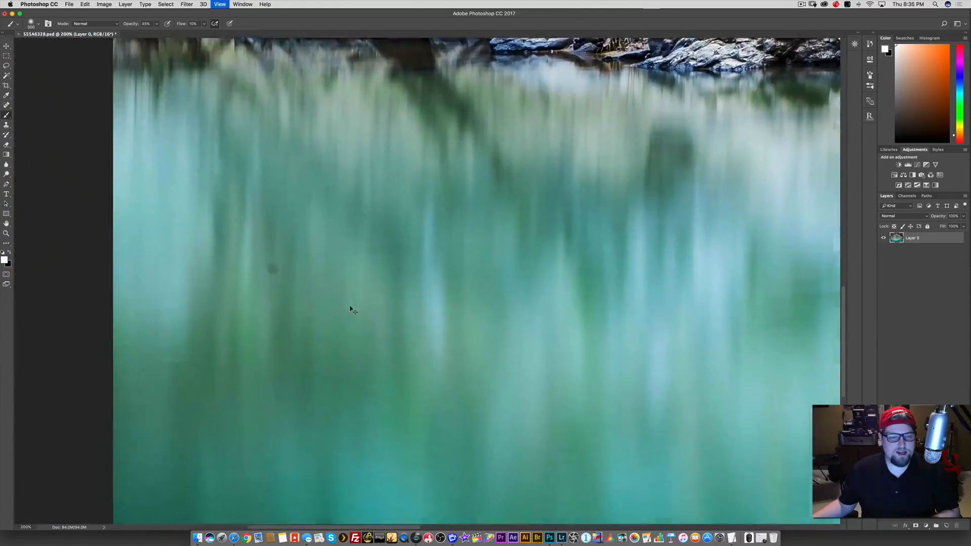
left_click_drag(303, 304, 492, 258)
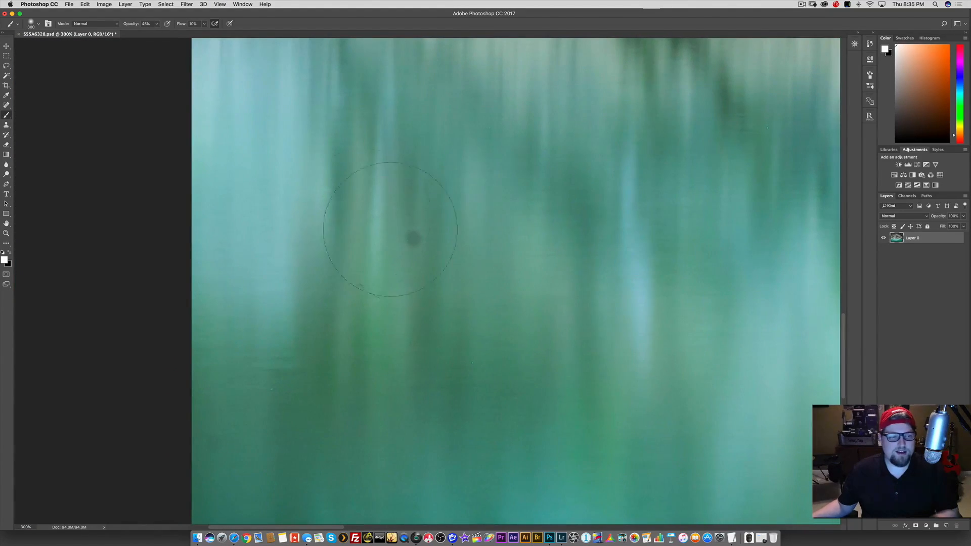
left_click(6, 105)
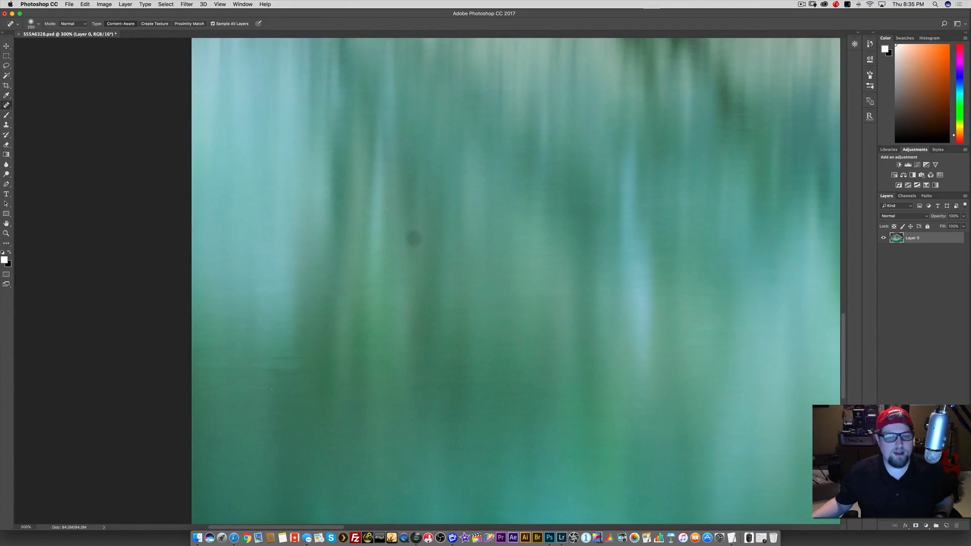
left_click_drag(412, 235, 413, 237)
key("super+0")
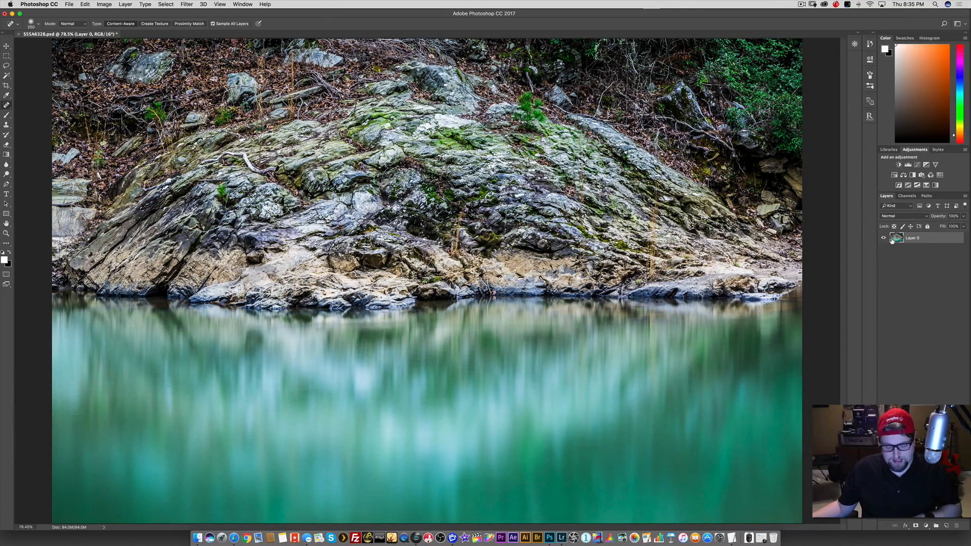
Duplicate Layer 0 and raise the copy's exposure to +1.40 with the Camera Raw filter, comparing it with the original.
key("super+j")
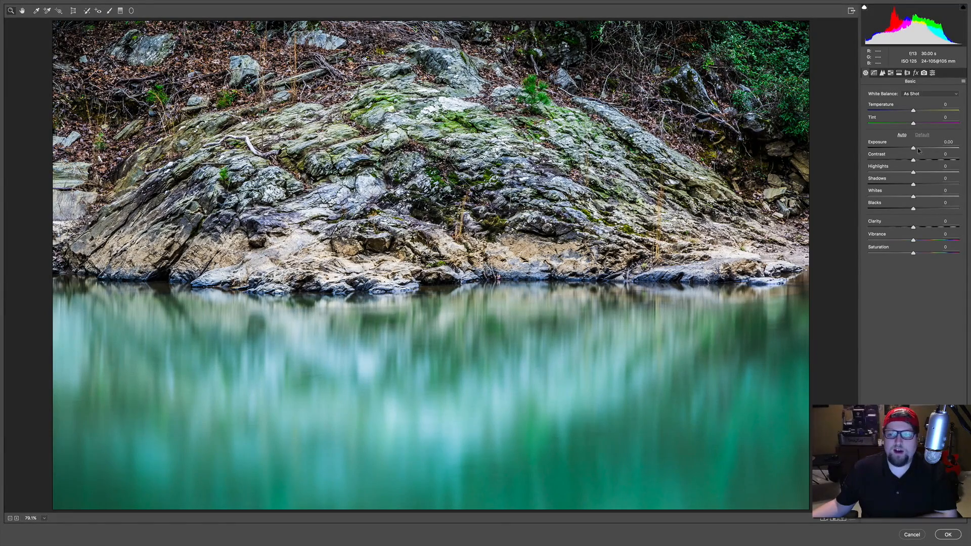
left_click_drag(915, 149, 928, 151)
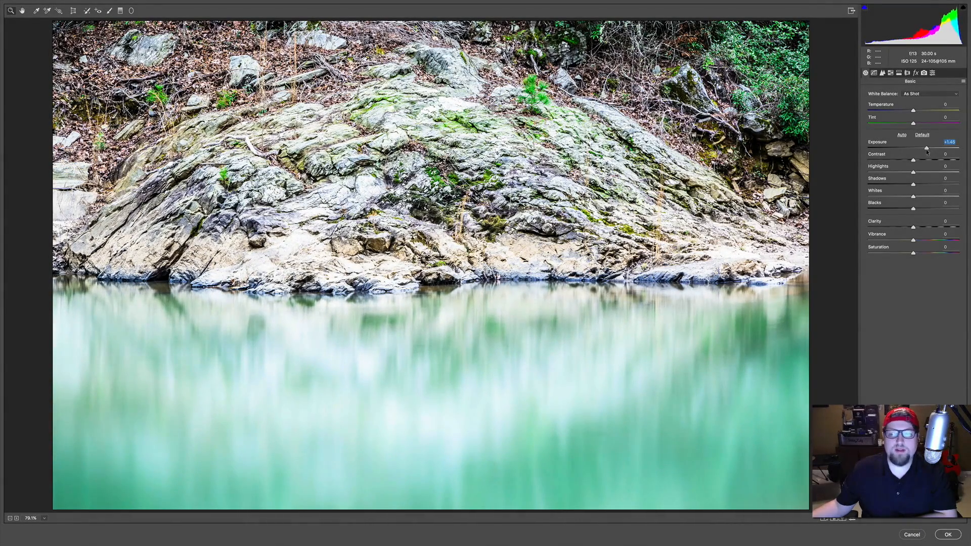
left_click(948, 535)
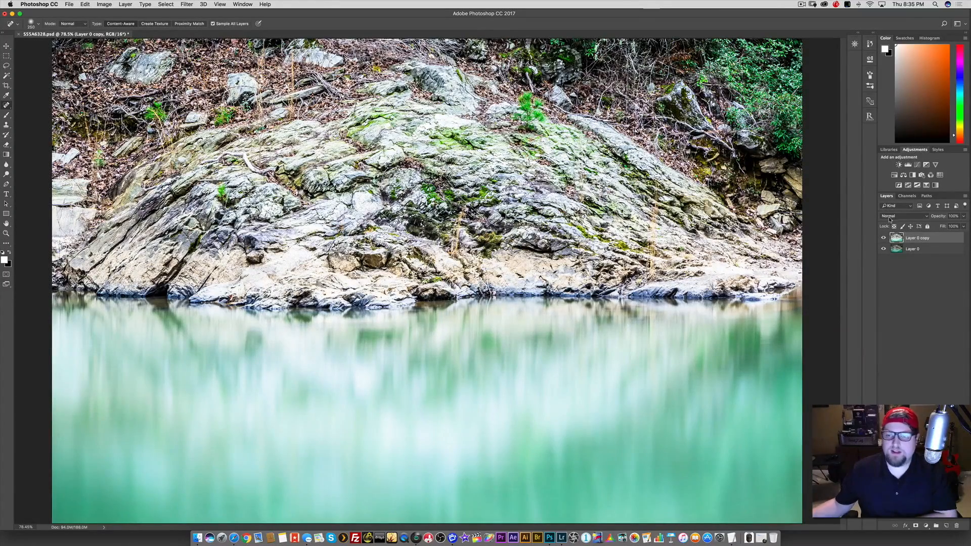
left_click(884, 237)
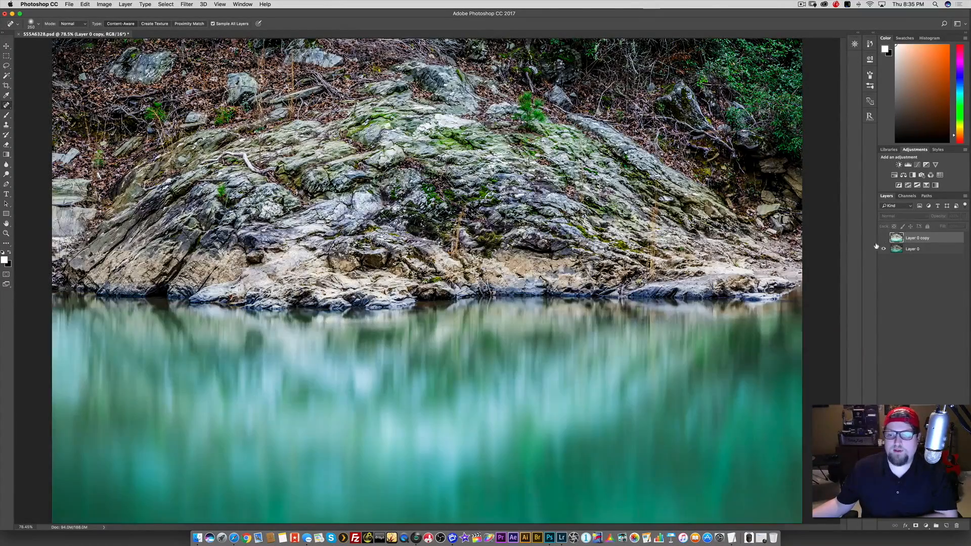
left_click(884, 238)
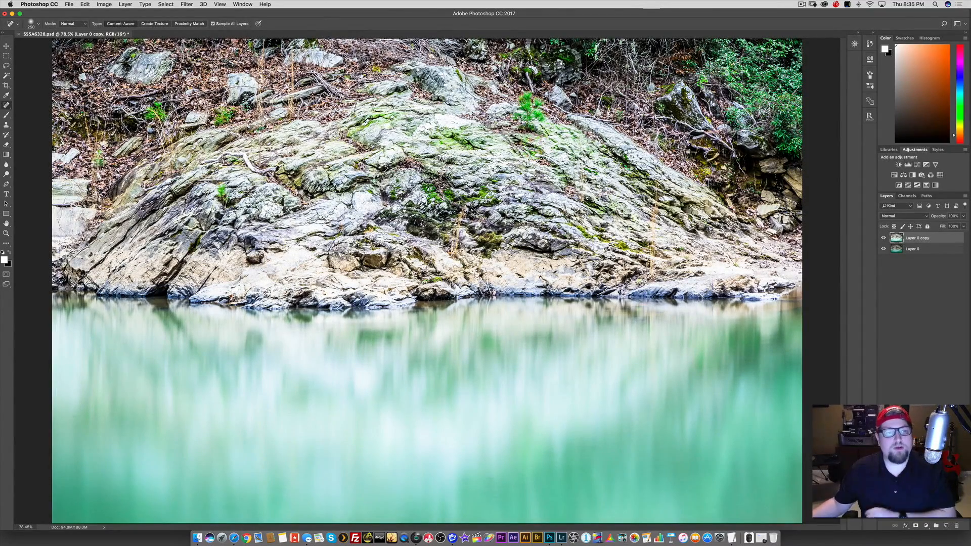
Apply a Gaussian Blur with a 30-pixel radius to Layer 0 copy.
left_click(187, 4)
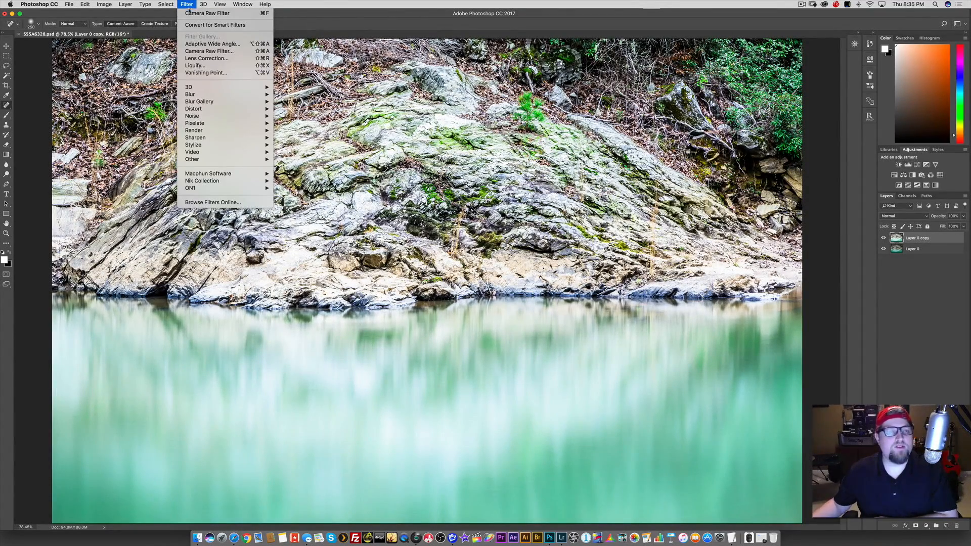
mouse_move(216, 96)
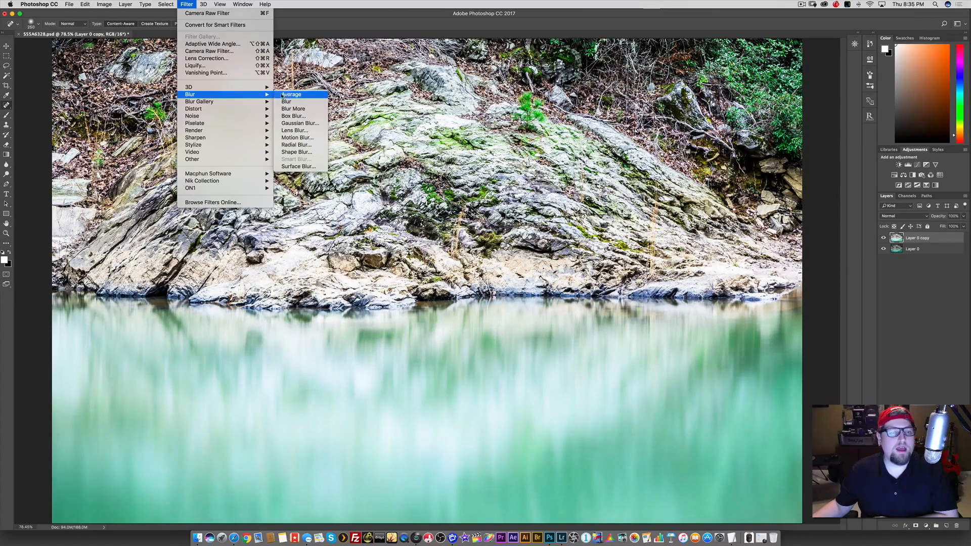
left_click(303, 123)
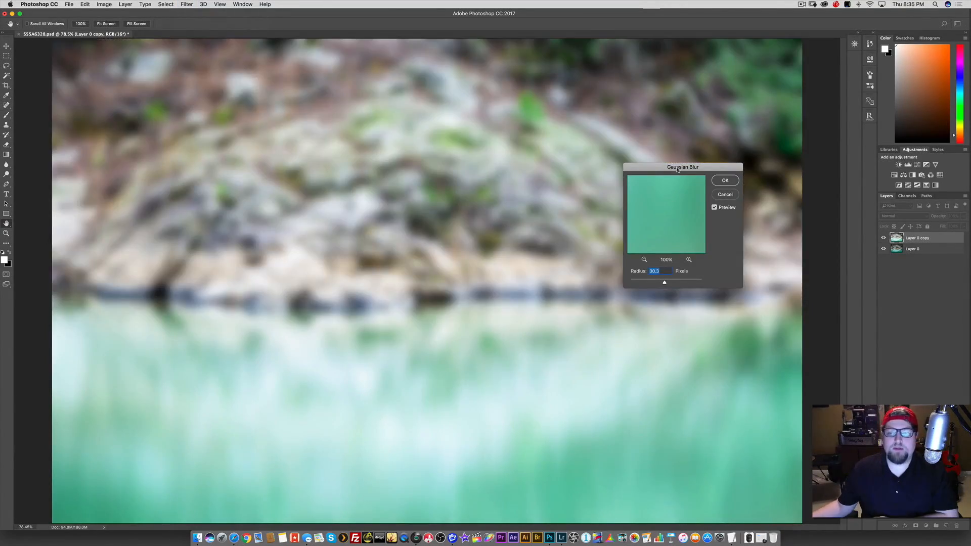
left_click_drag(674, 170, 651, 148)
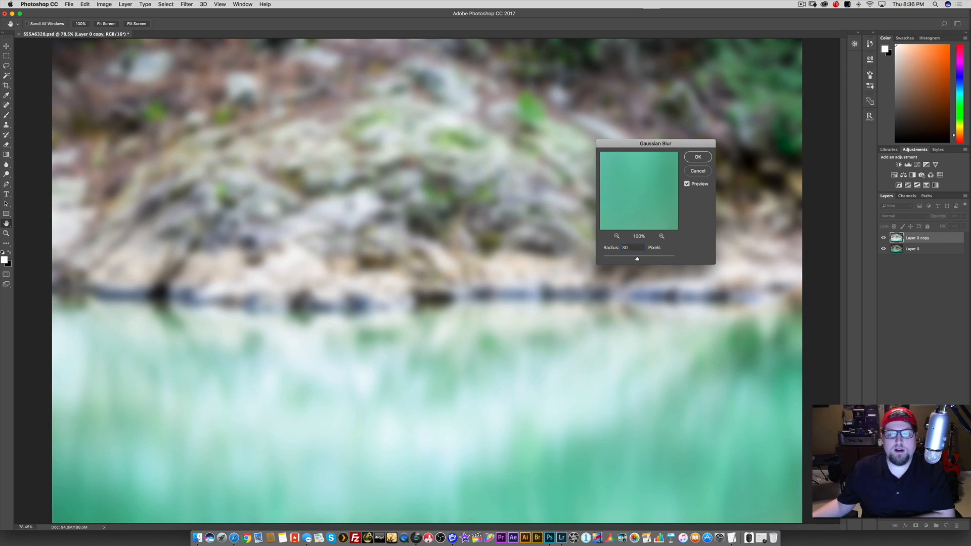
left_click(698, 157)
key("j")
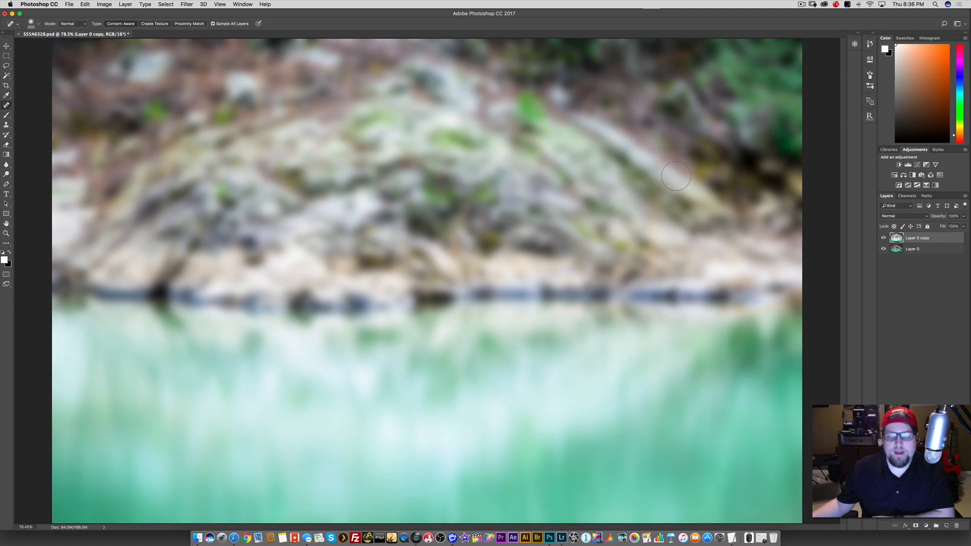
Set the blend mode of Layer 0 copy to Multiply.
key("v")
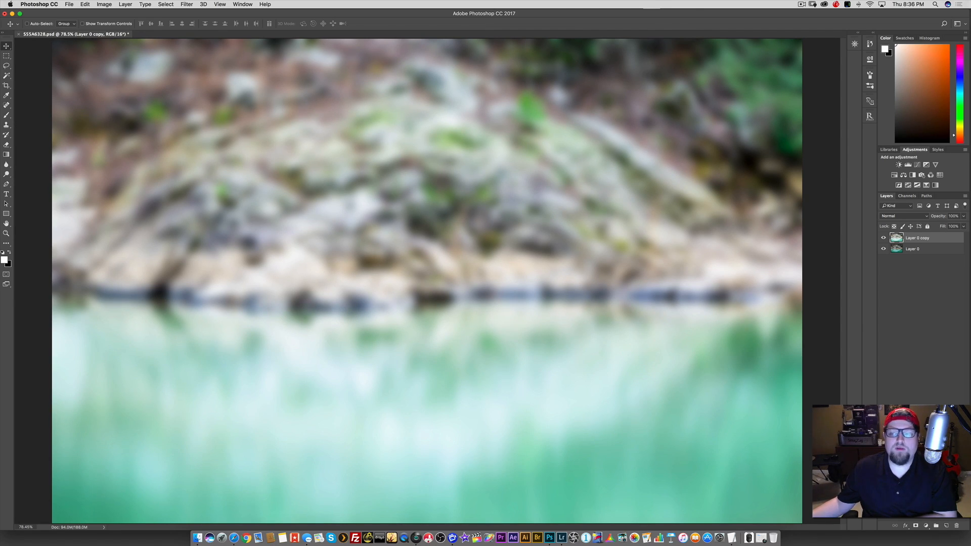
left_click(898, 216)
left_click(895, 241)
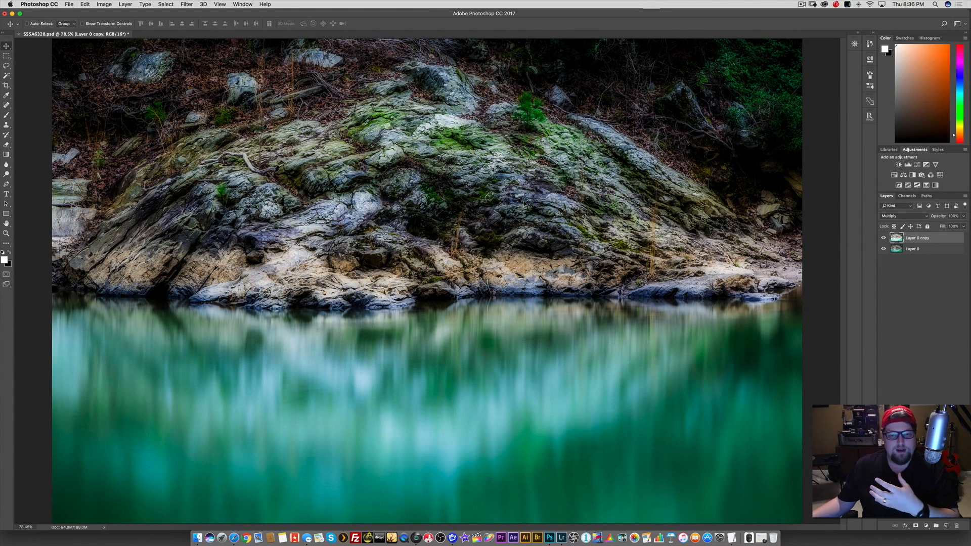
Add a layer mask to Layer 0 copy and paint black over the dark woodland areas with a large brush at 60% opacity.
left_click(916, 526)
key("b")
mouse_move(464, 236)
left_mouse_down()
mouse_move(572, 218)
mouse_move(573, 268)
mouse_move(573, 218)
left_mouse_up()
key("bracketright")
key("bracketright")
key("bracketright")
key("bracketright")
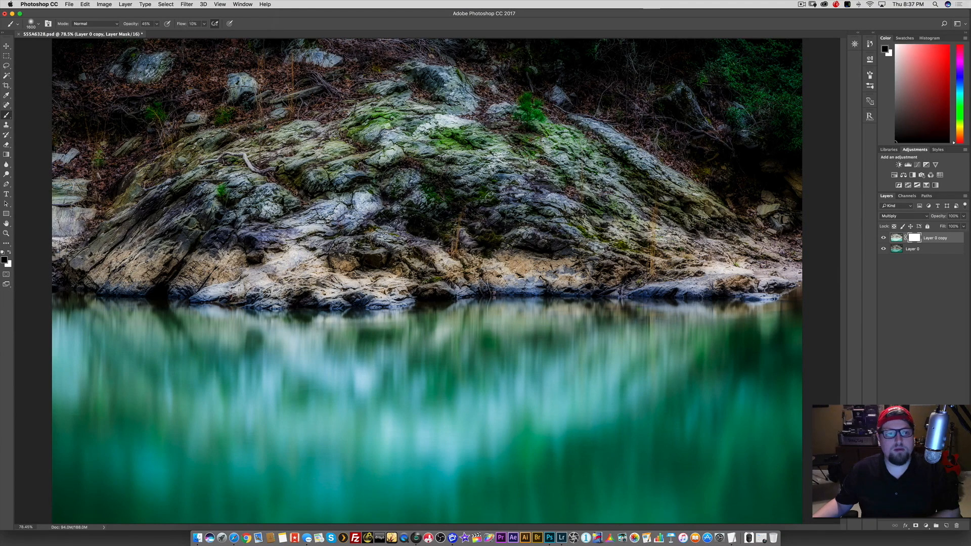
left_click_drag(133, 27, 139, 26)
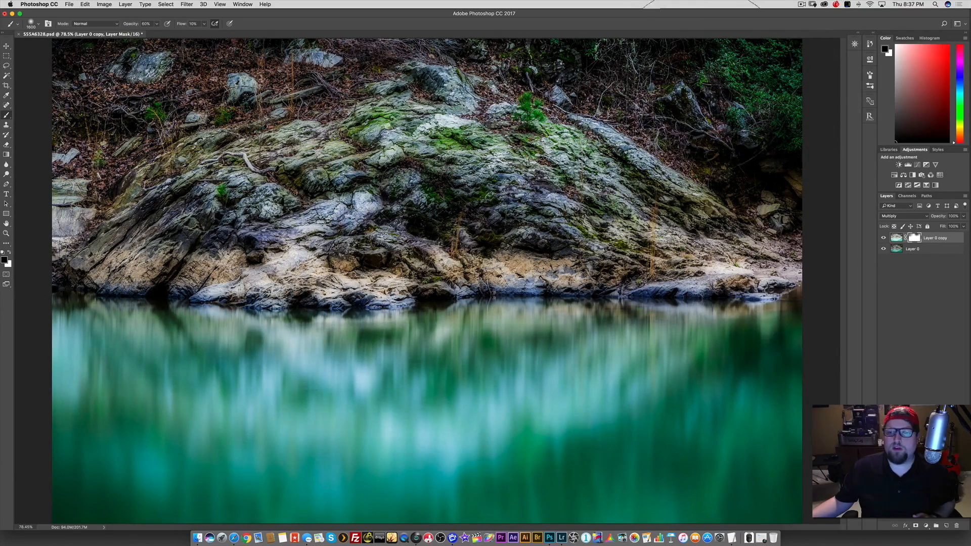
Paint black on the mask over the dark rocks at the photo's right edge and the lower corners of the water.
key("bracketleft")
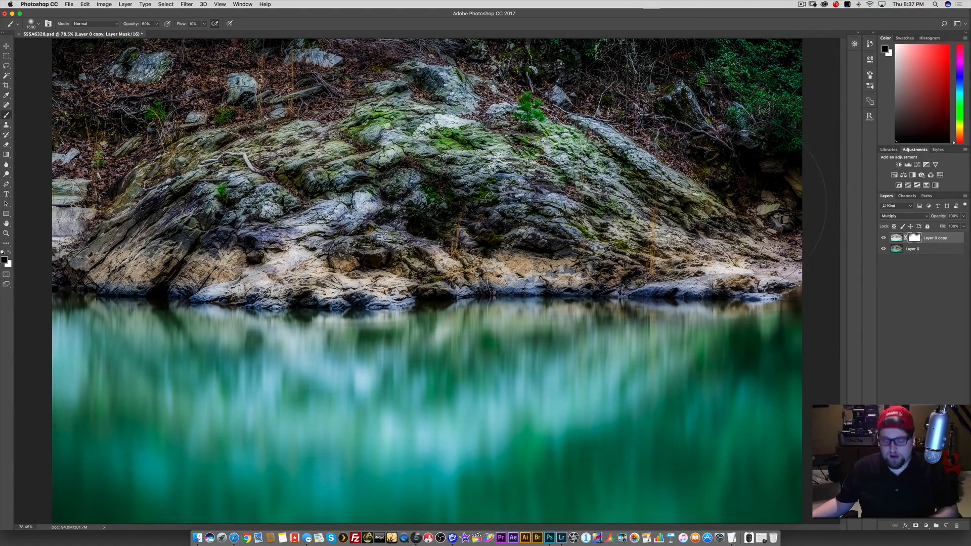
key("super+equal")
left_click_drag(787, 167, 621, 176)
key("super+equal")
left_click_drag(652, 212, 583, 215)
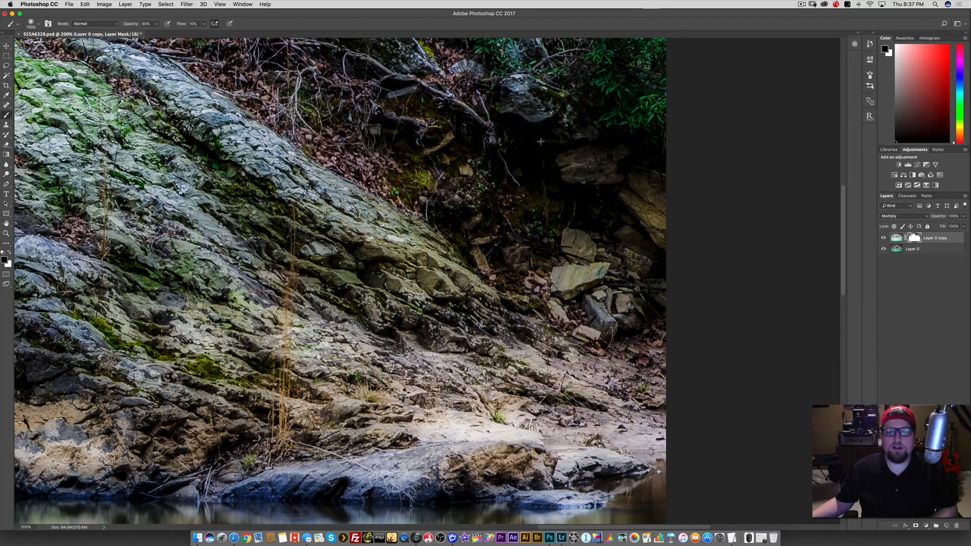
key("super+0")
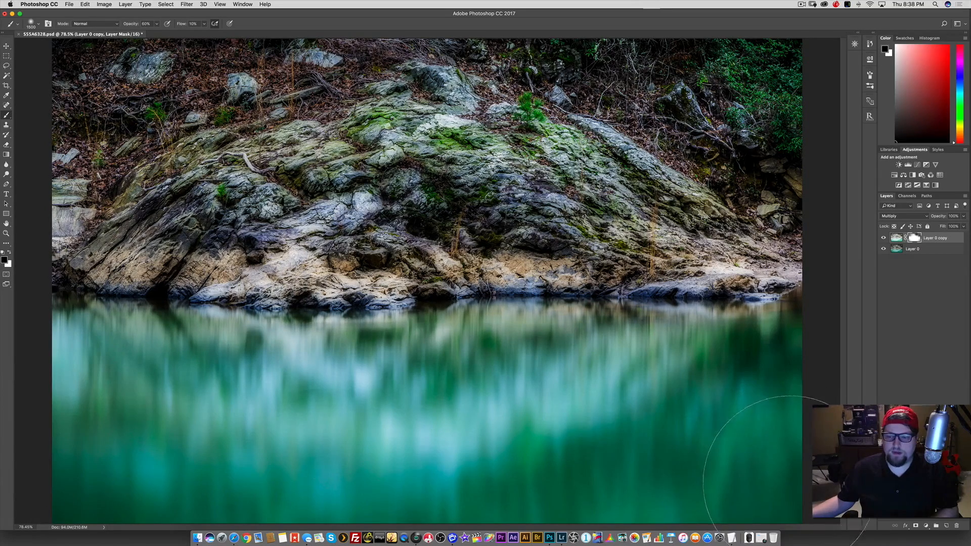
mouse_move(519, 421)
left_mouse_down()
mouse_move(462, 420)
mouse_move(446, 403)
left_mouse_up()
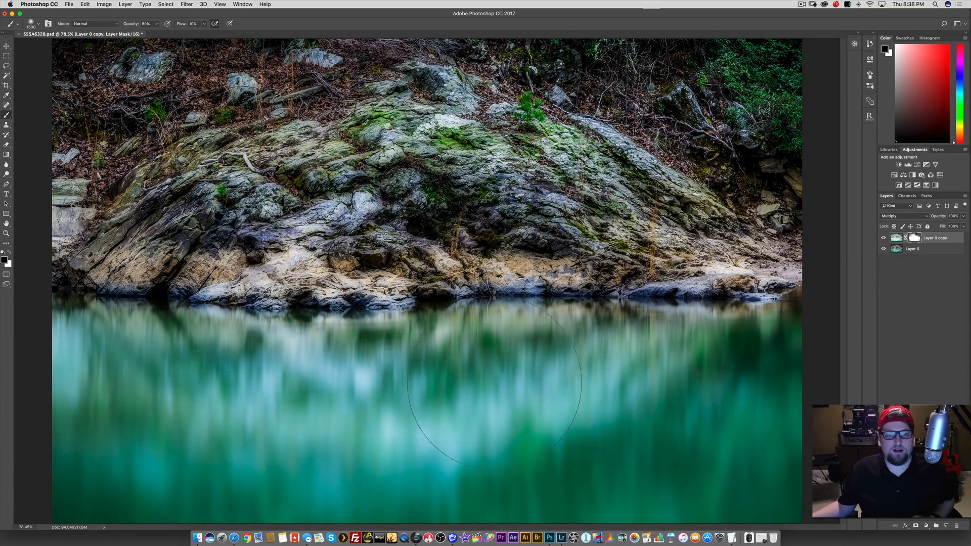
Paint black on the mask along the shoreline with a smaller brush at 100% opacity.
key("bracketleft")
key("bracketleft")
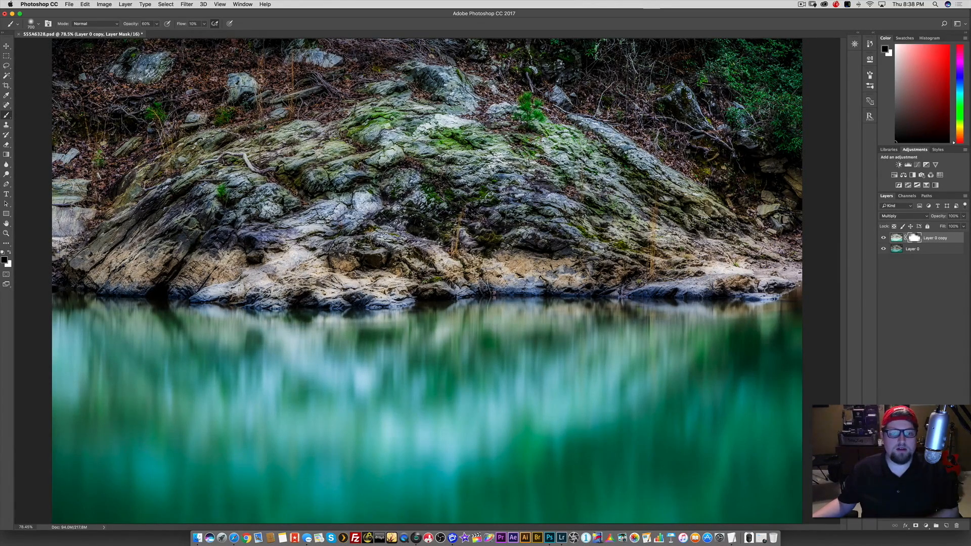
key("bracketleft")
key("bracketleft")
left_click_drag(135, 26, 161, 35)
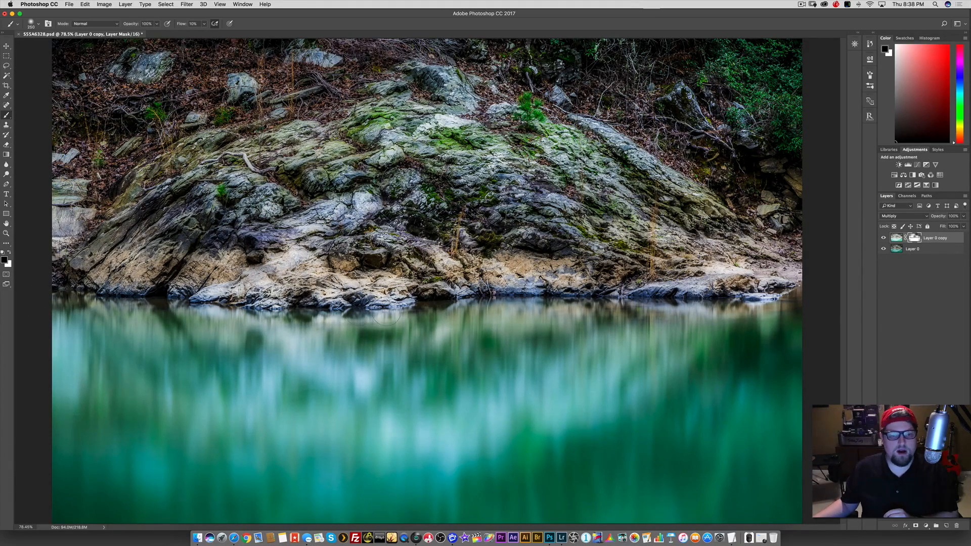
Touch up the layer mask with a white brush, set the foreground back to black and inspect the mask on its own.
key("x")
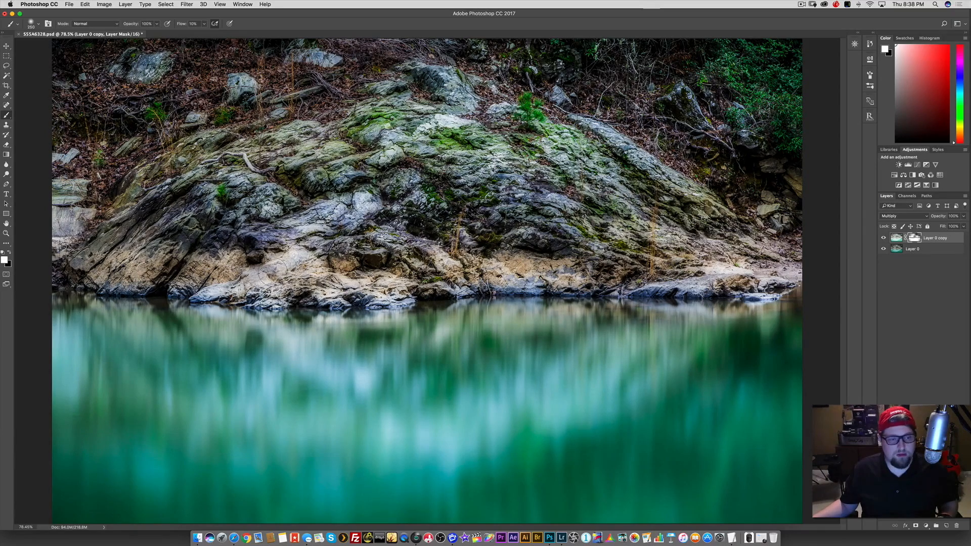
key("bracketright")
key("bracketright")
key("bracketright")
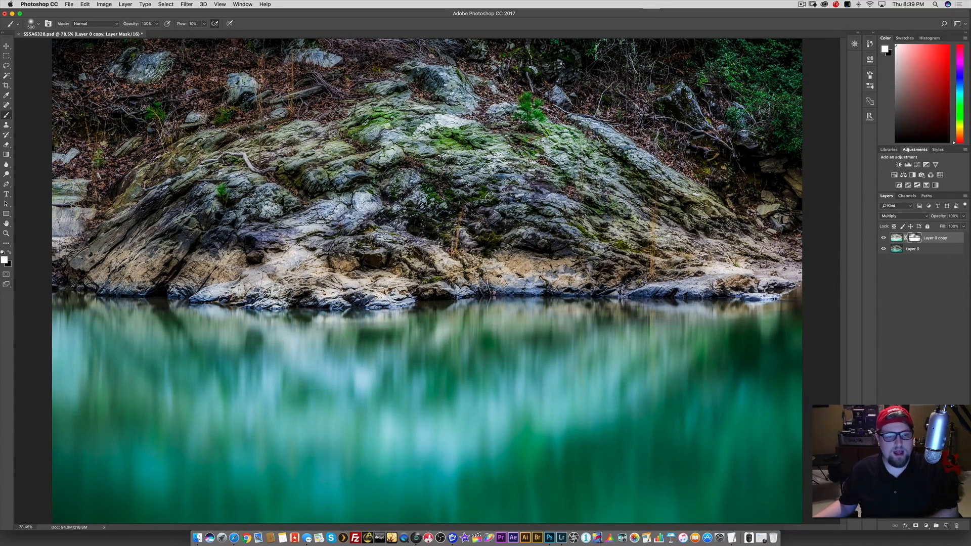
key("bracketright")
key("bracketleft")
key("bracketleft")
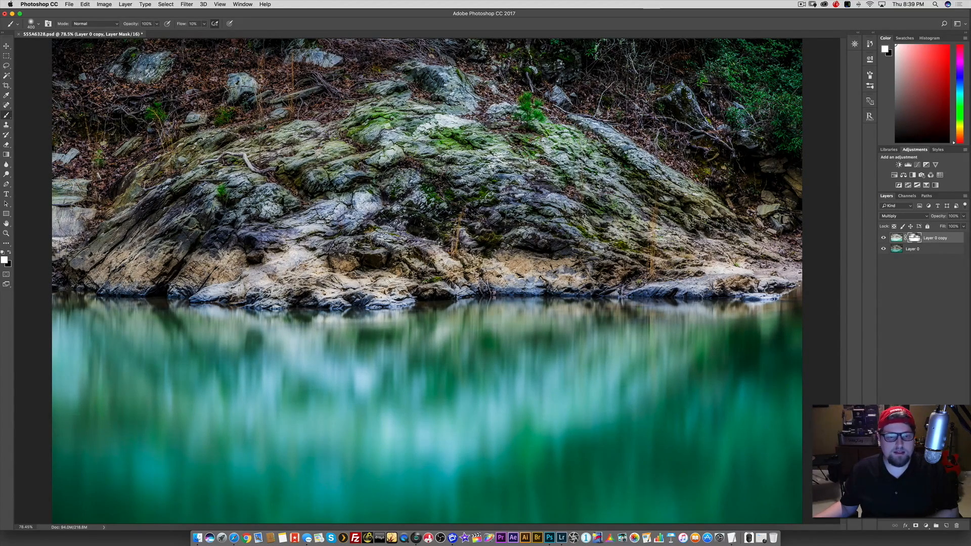
key("x")
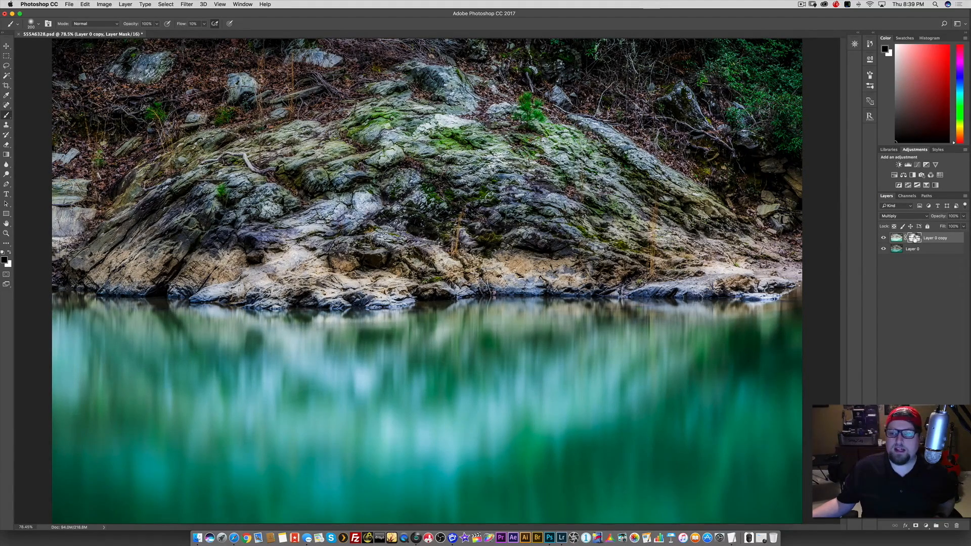
left_click(915, 238, "alt")
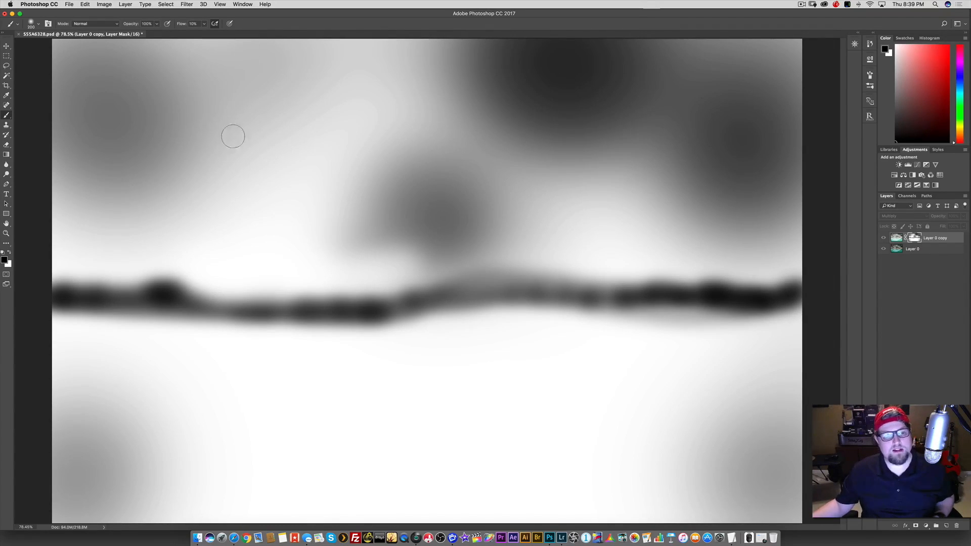
left_click(913, 238, "alt")
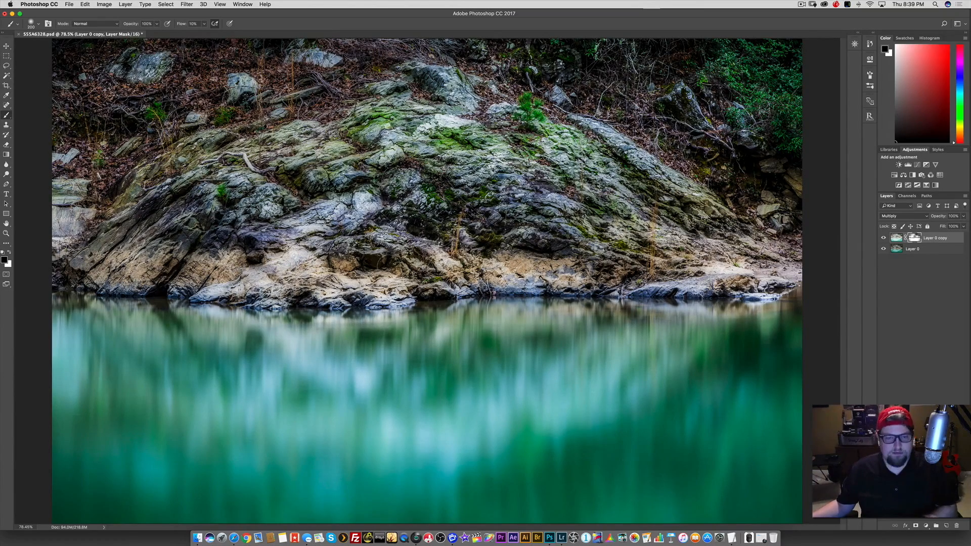
key("]")
key("]")
key("]")
key("]")
key("]")
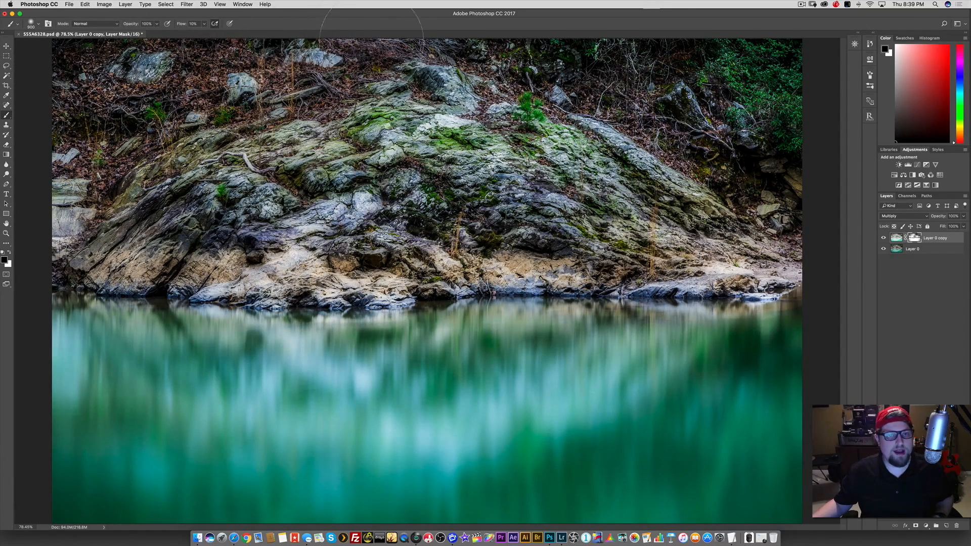
key("bracketleft")
key("bracketleft")
key("bracketleft")
key("bracketleft")
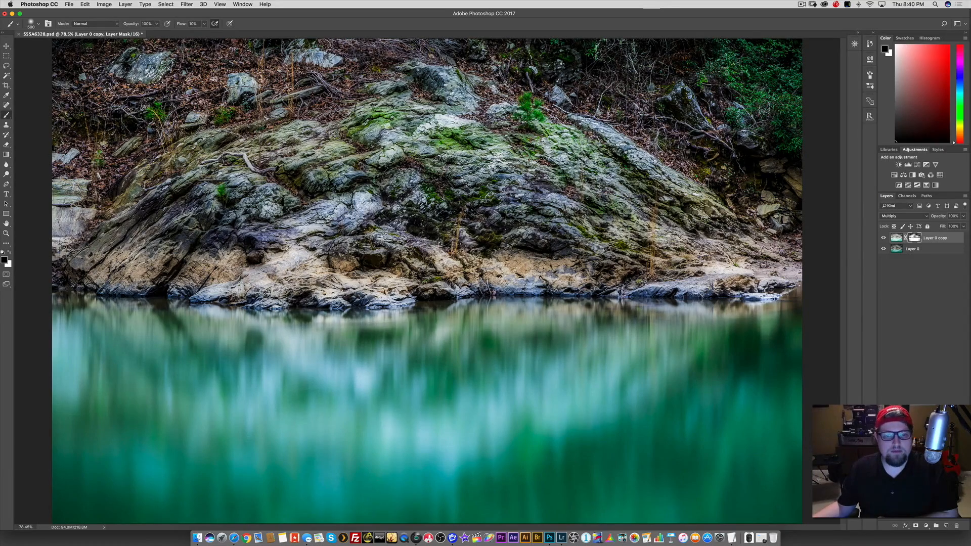
Switch to the Move tool and compare the photo with Layer 0 copy hidden and shown.
key("v")
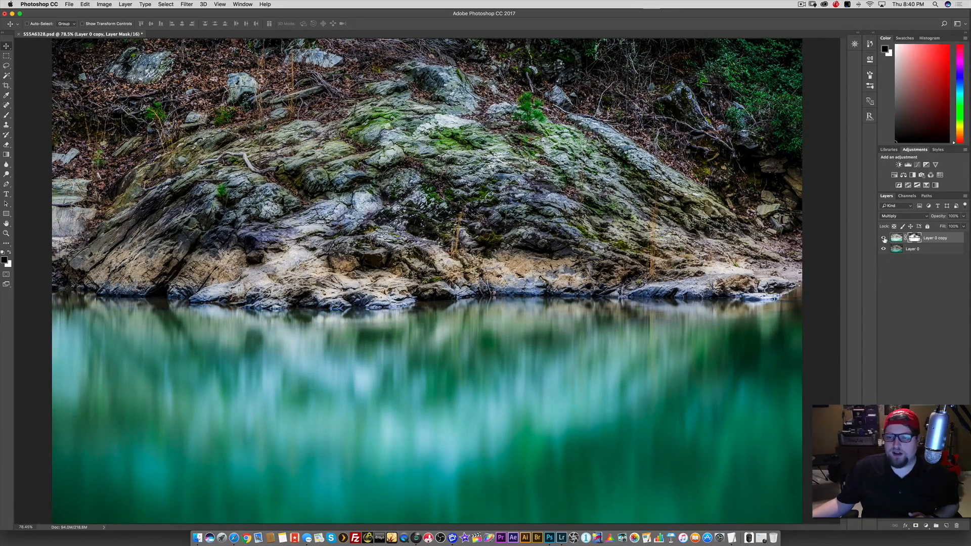
left_click(884, 238)
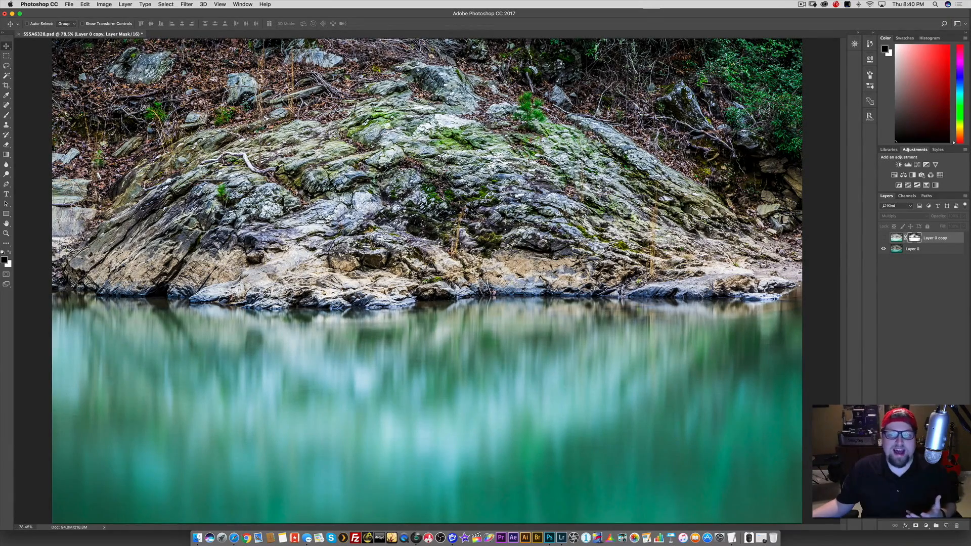
left_click(884, 238)
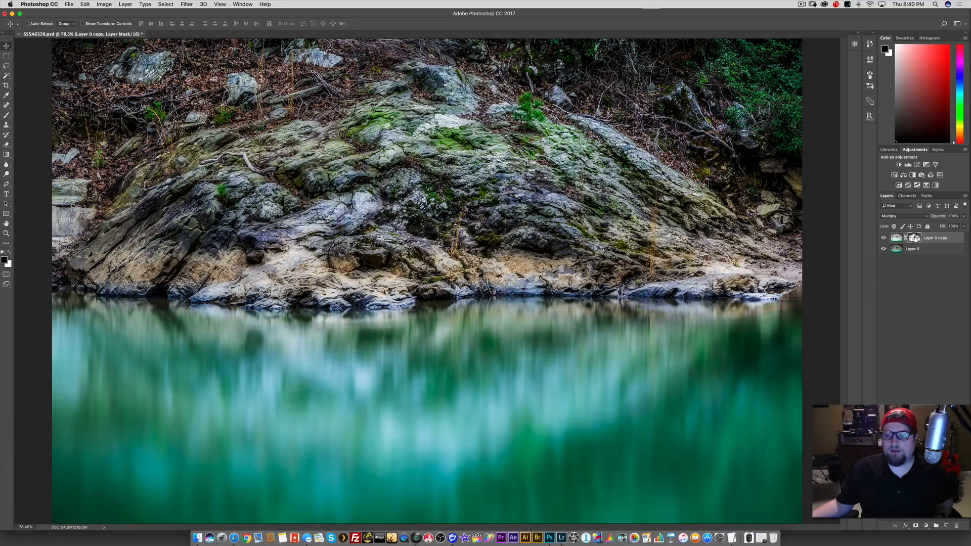
Disable Layer 0 copy's mask, compare the unmasked effect with the original photo, and re-enable the mask.
left_click(915, 238, "shift")
left_click(884, 239)
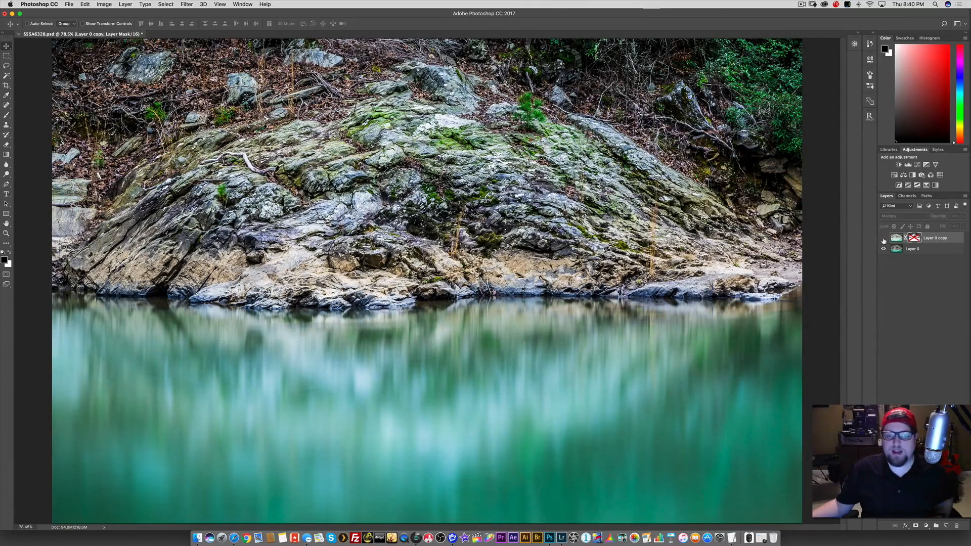
left_click(884, 239)
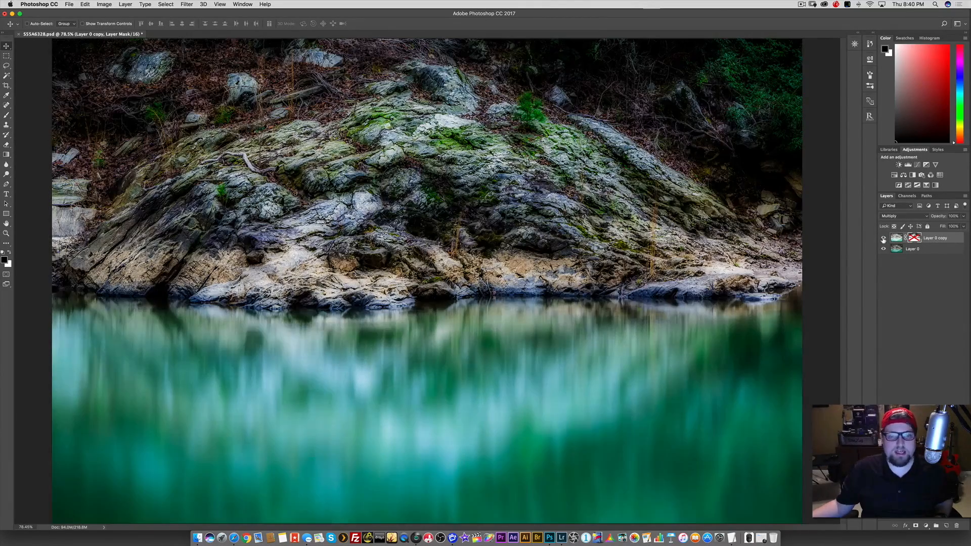
left_click(916, 239, "shift")
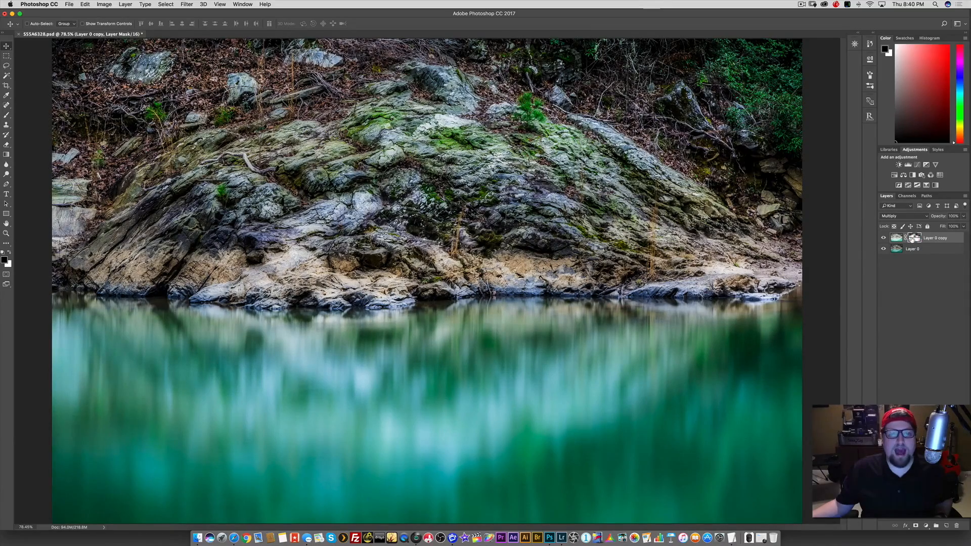
Compare the image with Layer 0 copy's mask repeatedly disabled and enabled, finishing with a before-and-after check of the whole layer.
left_click(915, 239, "shift")
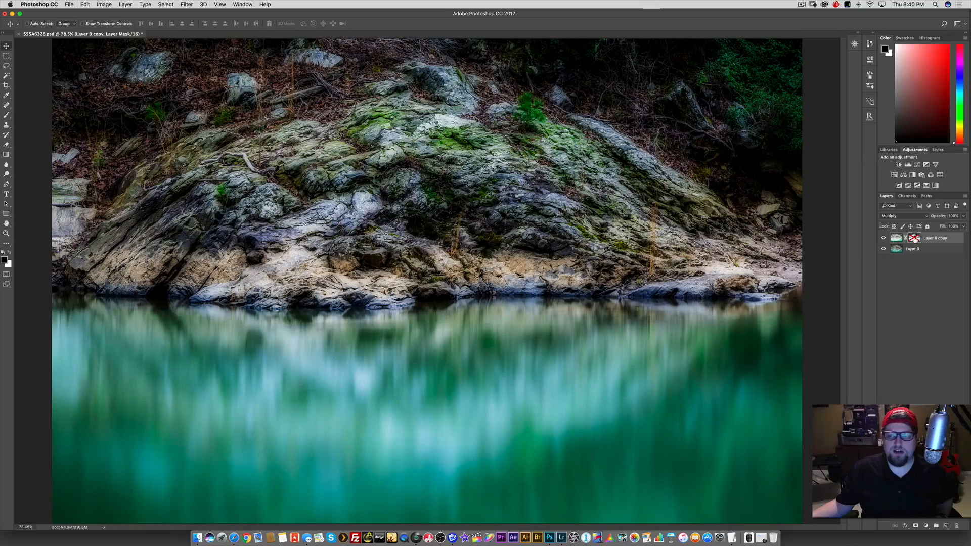
left_click(916, 239, "shift")
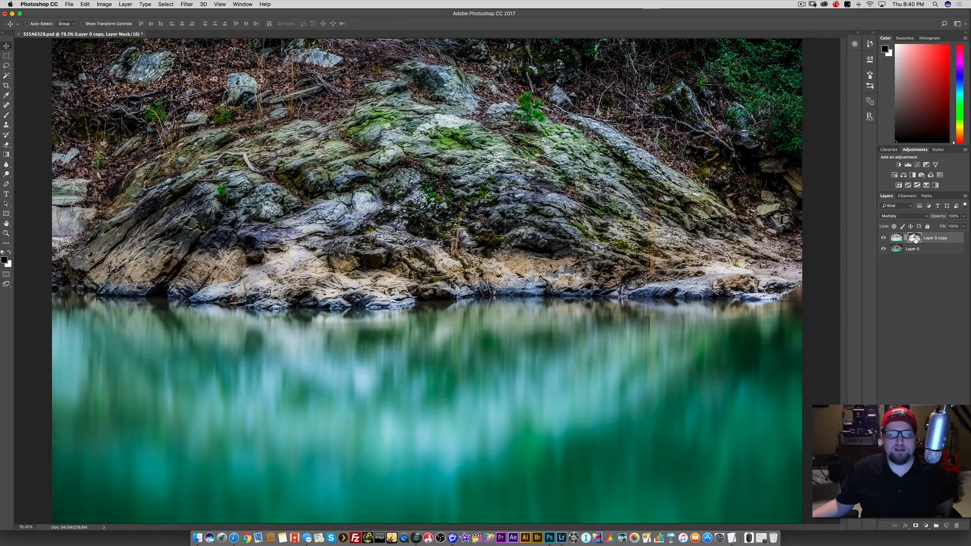
left_click(916, 240, "shift")
left_click(916, 240, "shift")
left_click(917, 240, "shift")
left_click(919, 241, "shift")
left_click(918, 241, "shift")
left_click(917, 241, "shift")
left_click(917, 241, "shift")
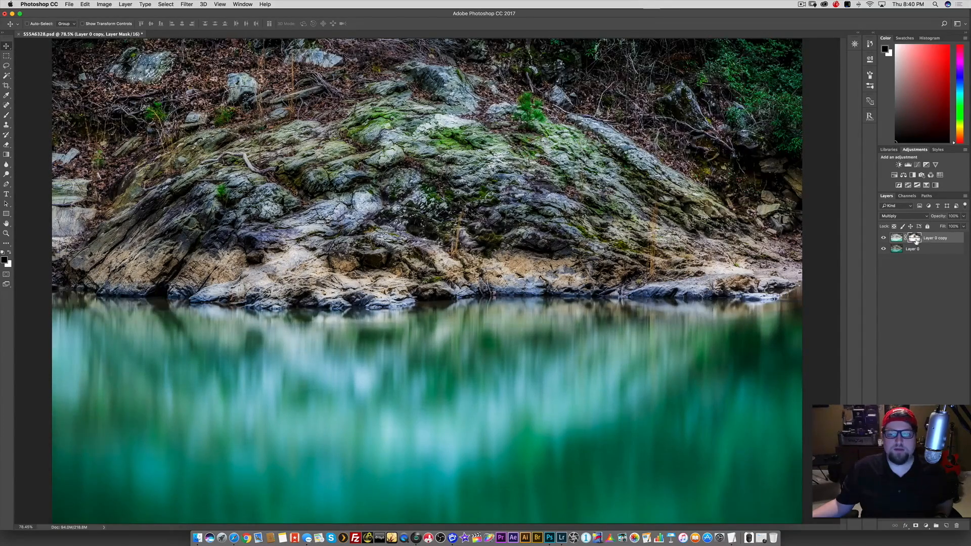
left_click(883, 238)
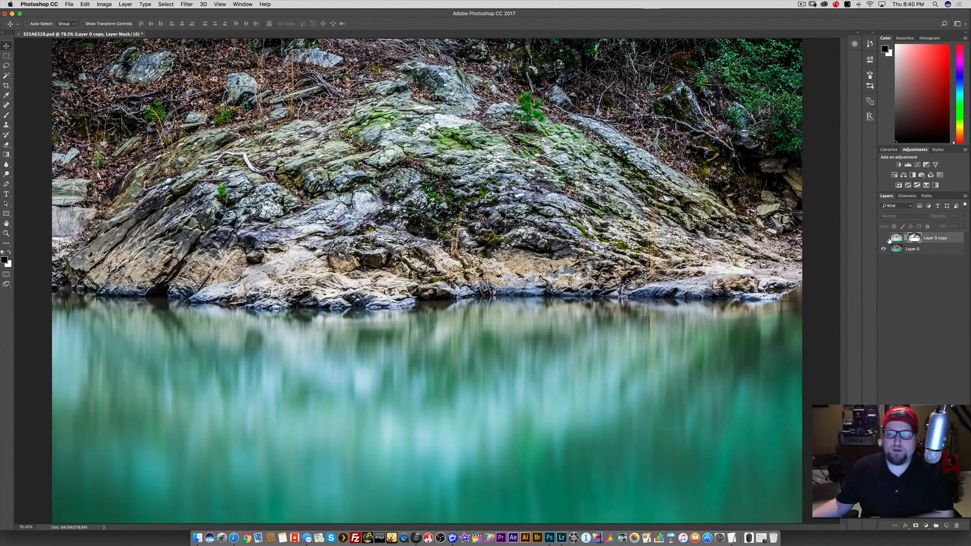
left_click(884, 238)
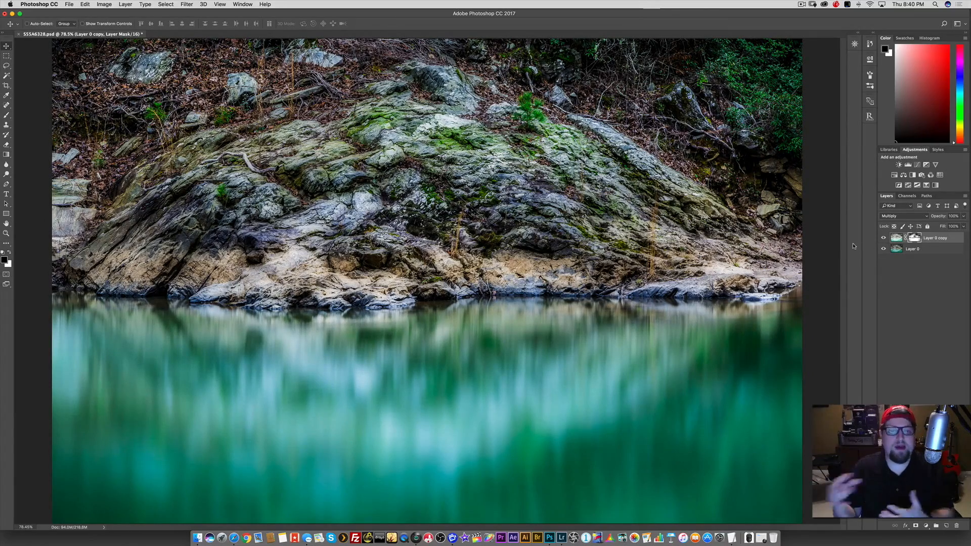